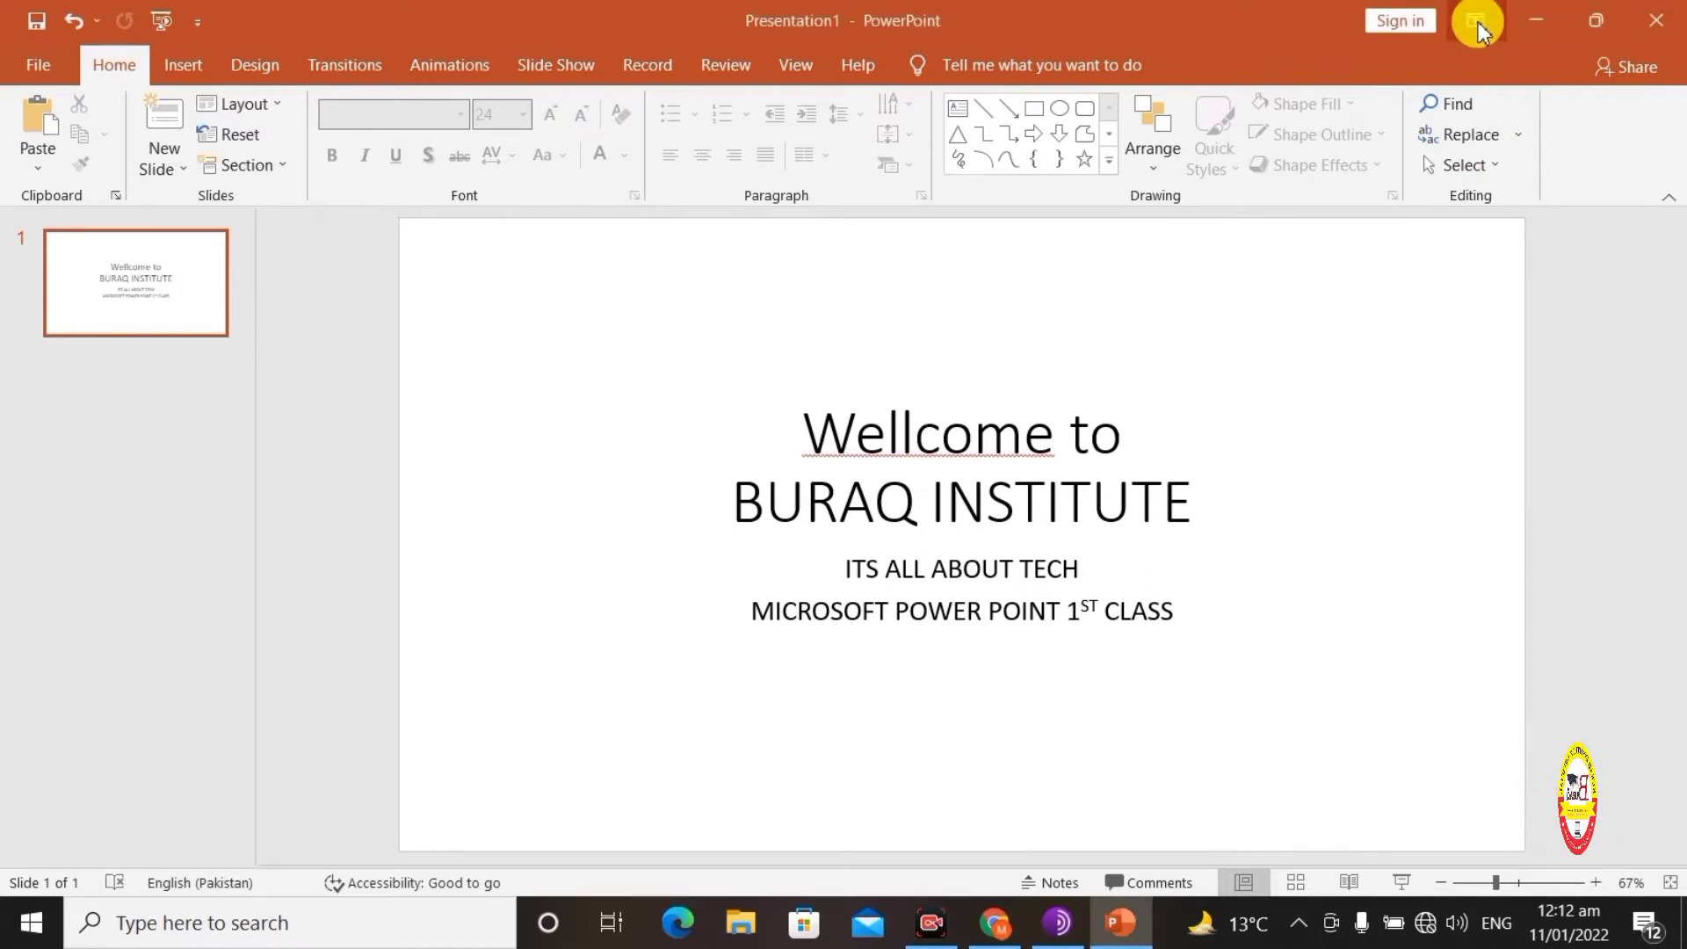
Try the ribbon display options: hide the ribbon, show tabs only, then restore tabs and commands
click(1477, 21)
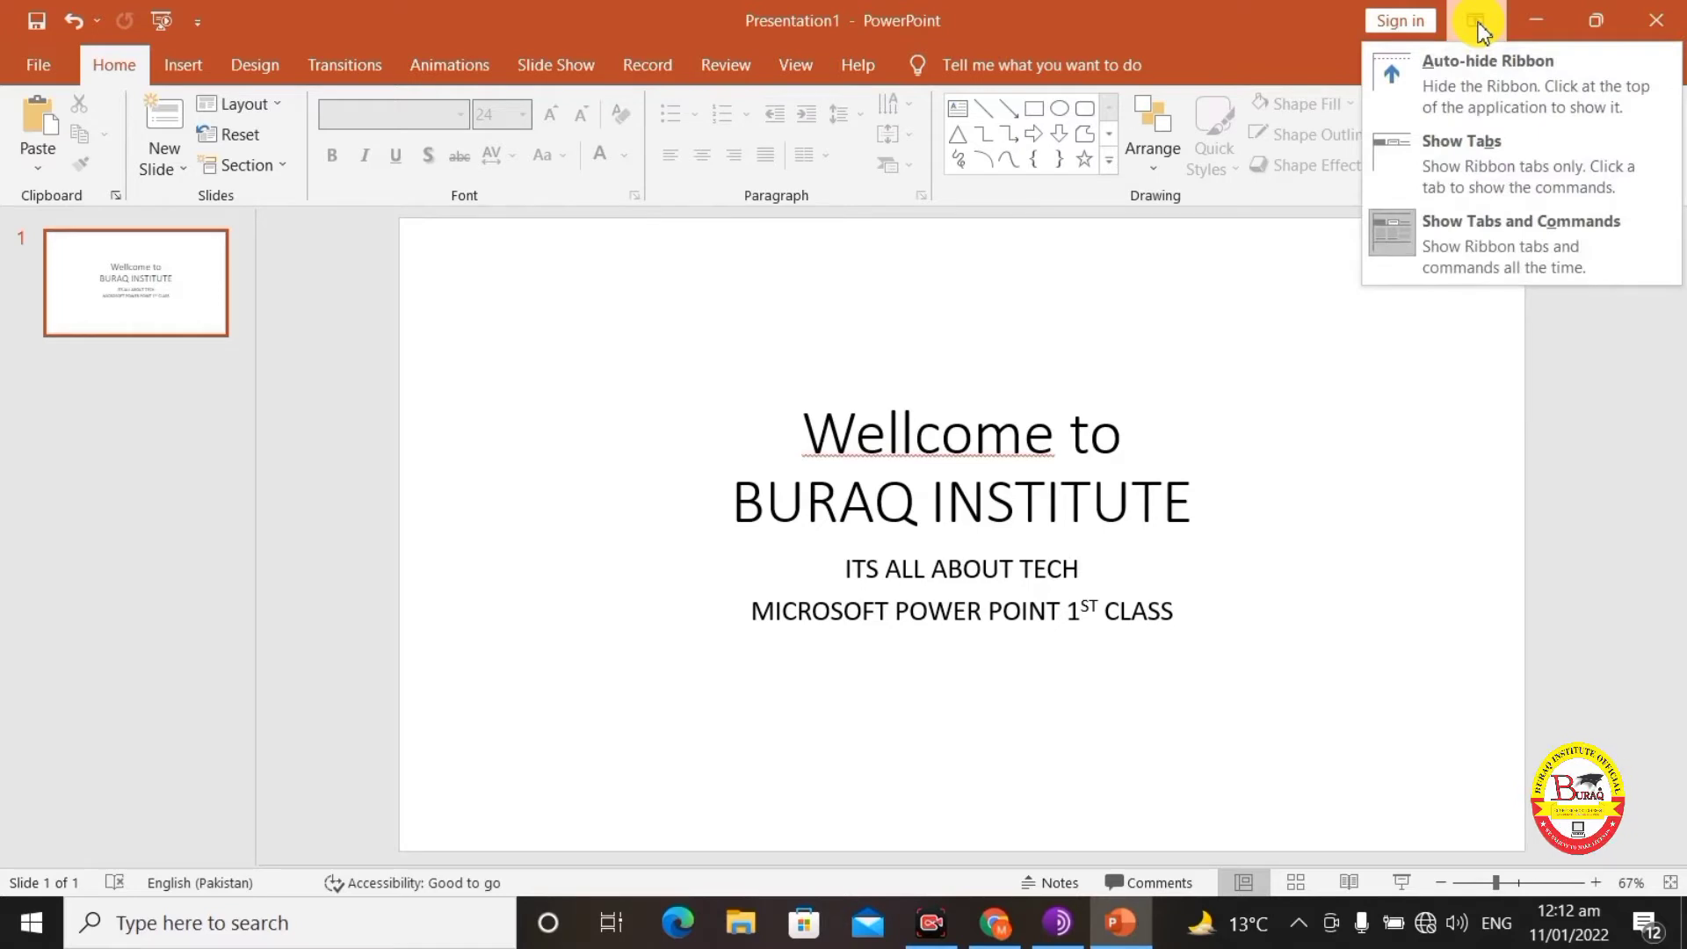
click(1494, 58)
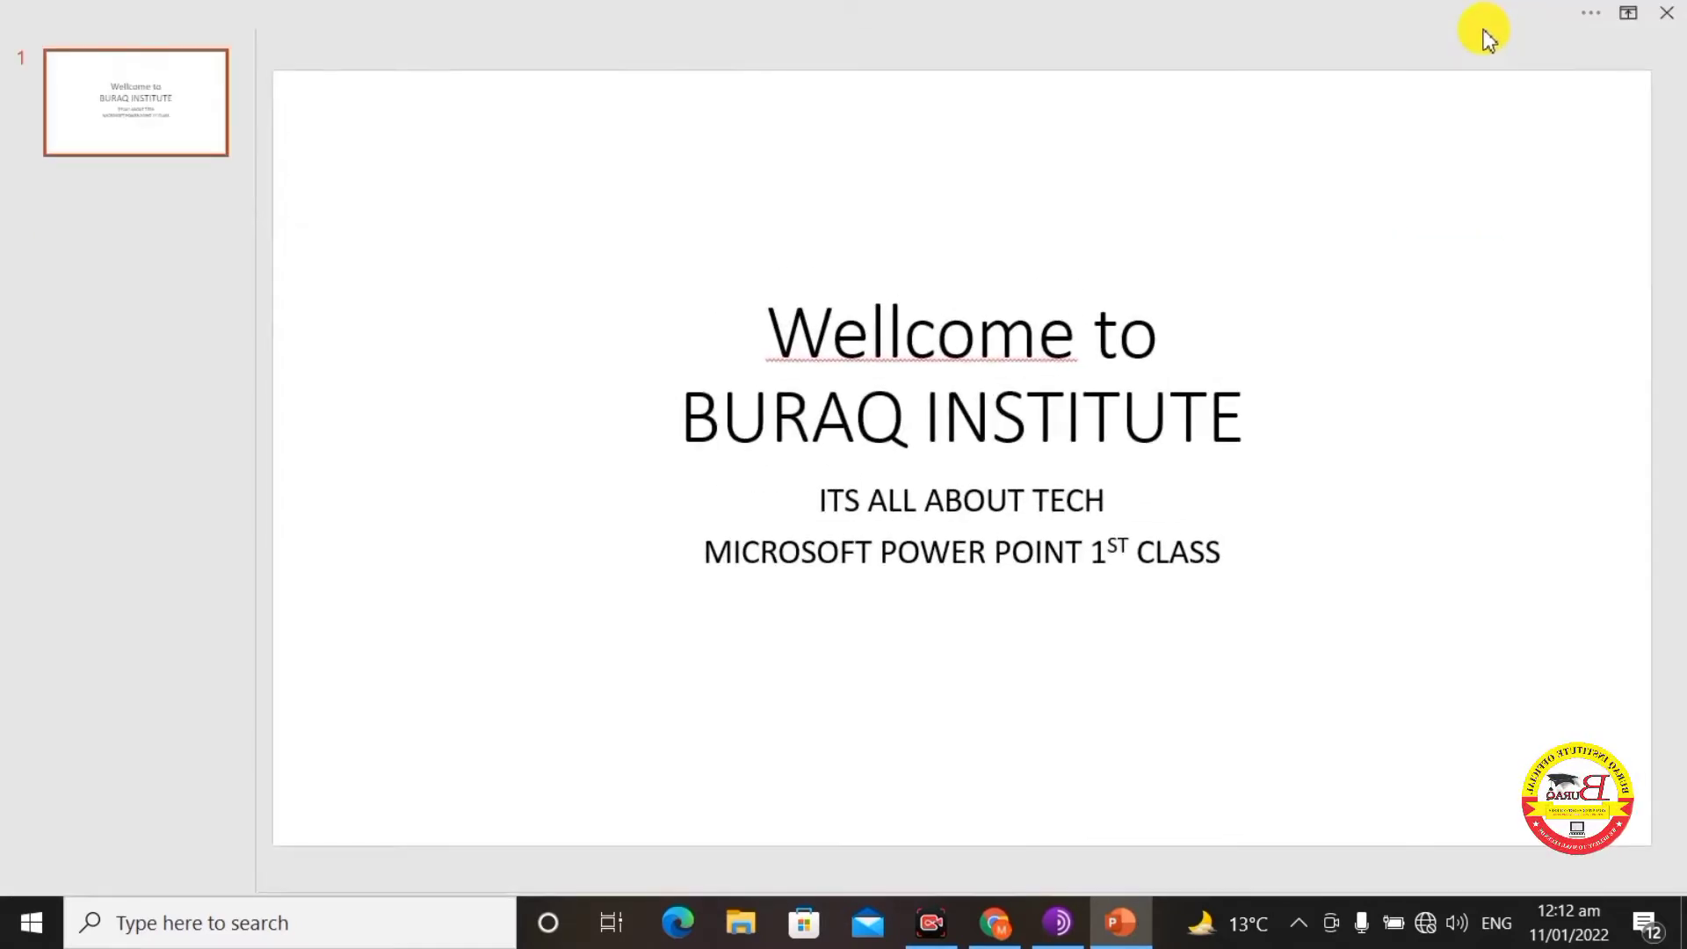
click(1538, 18)
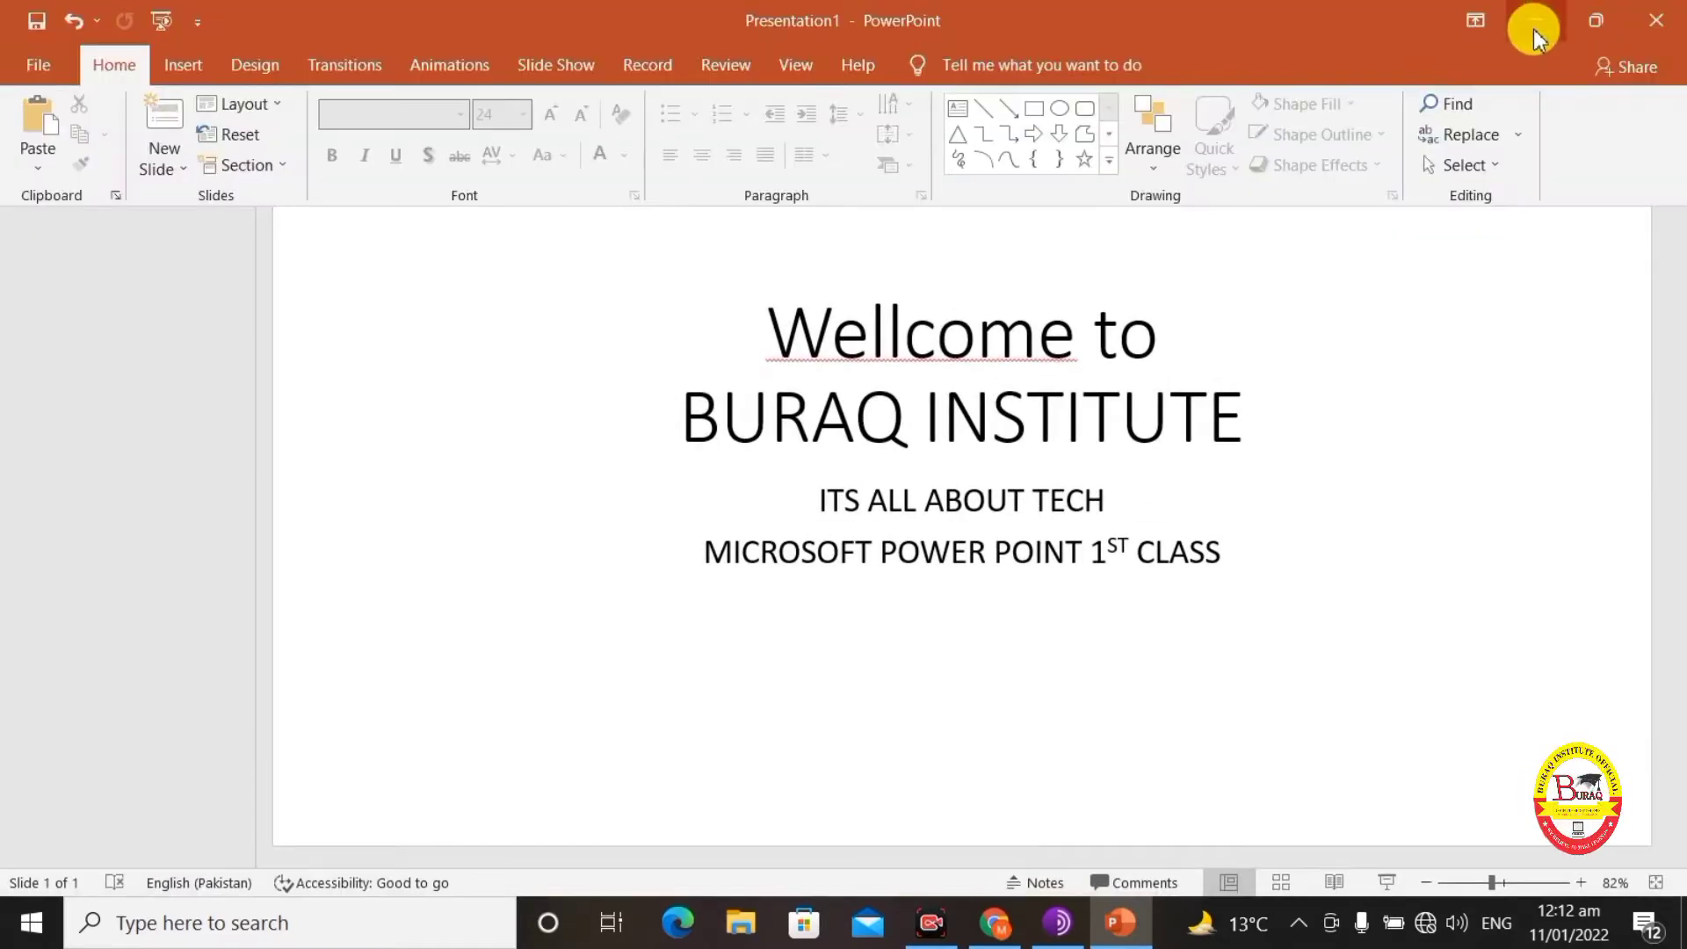
click(1477, 21)
click(1482, 176)
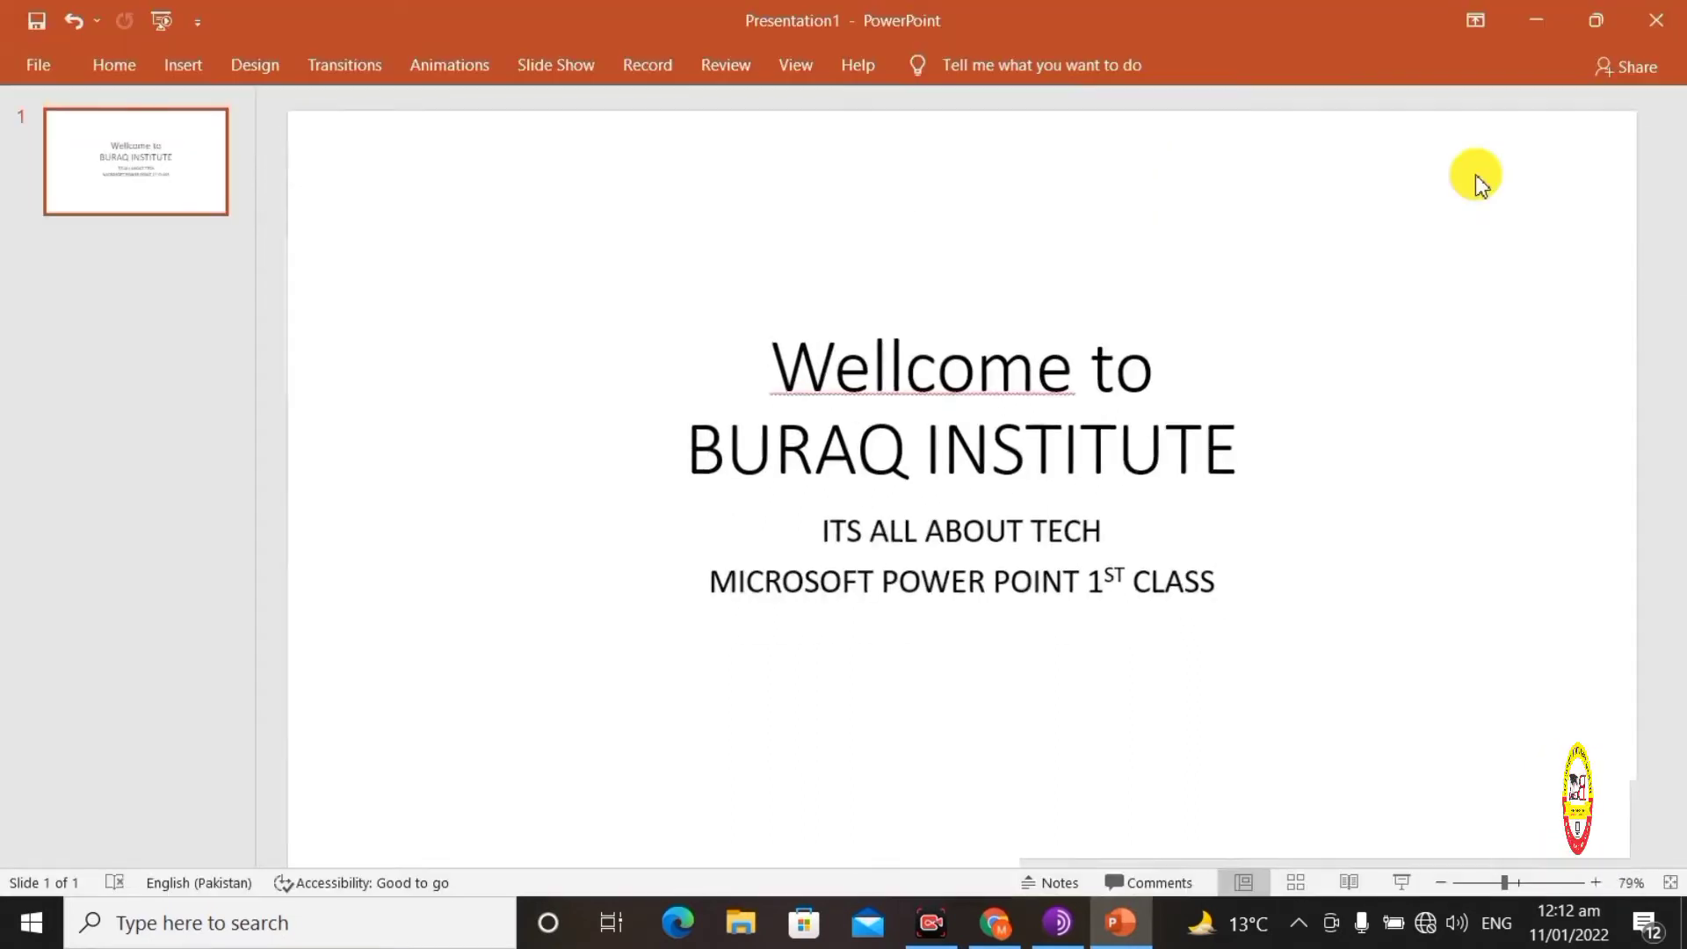
click(1477, 21)
click(1497, 264)
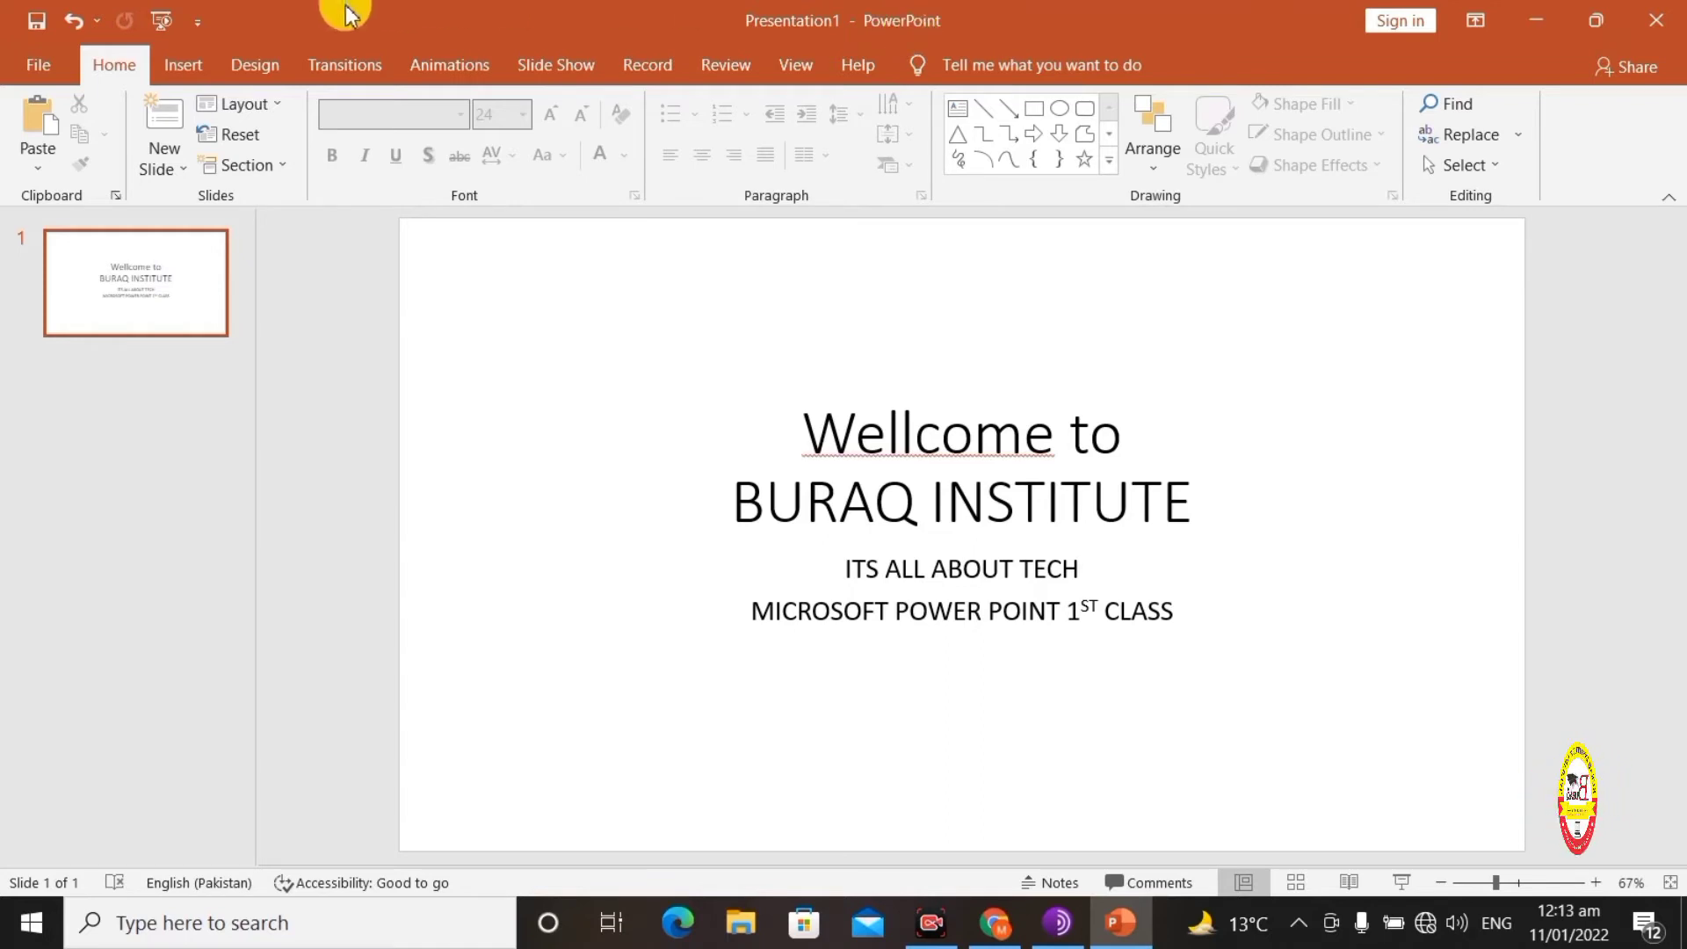
Browse the Quick Access Toolbar customization list without changes, then visit the File backstage and return
click(198, 24)
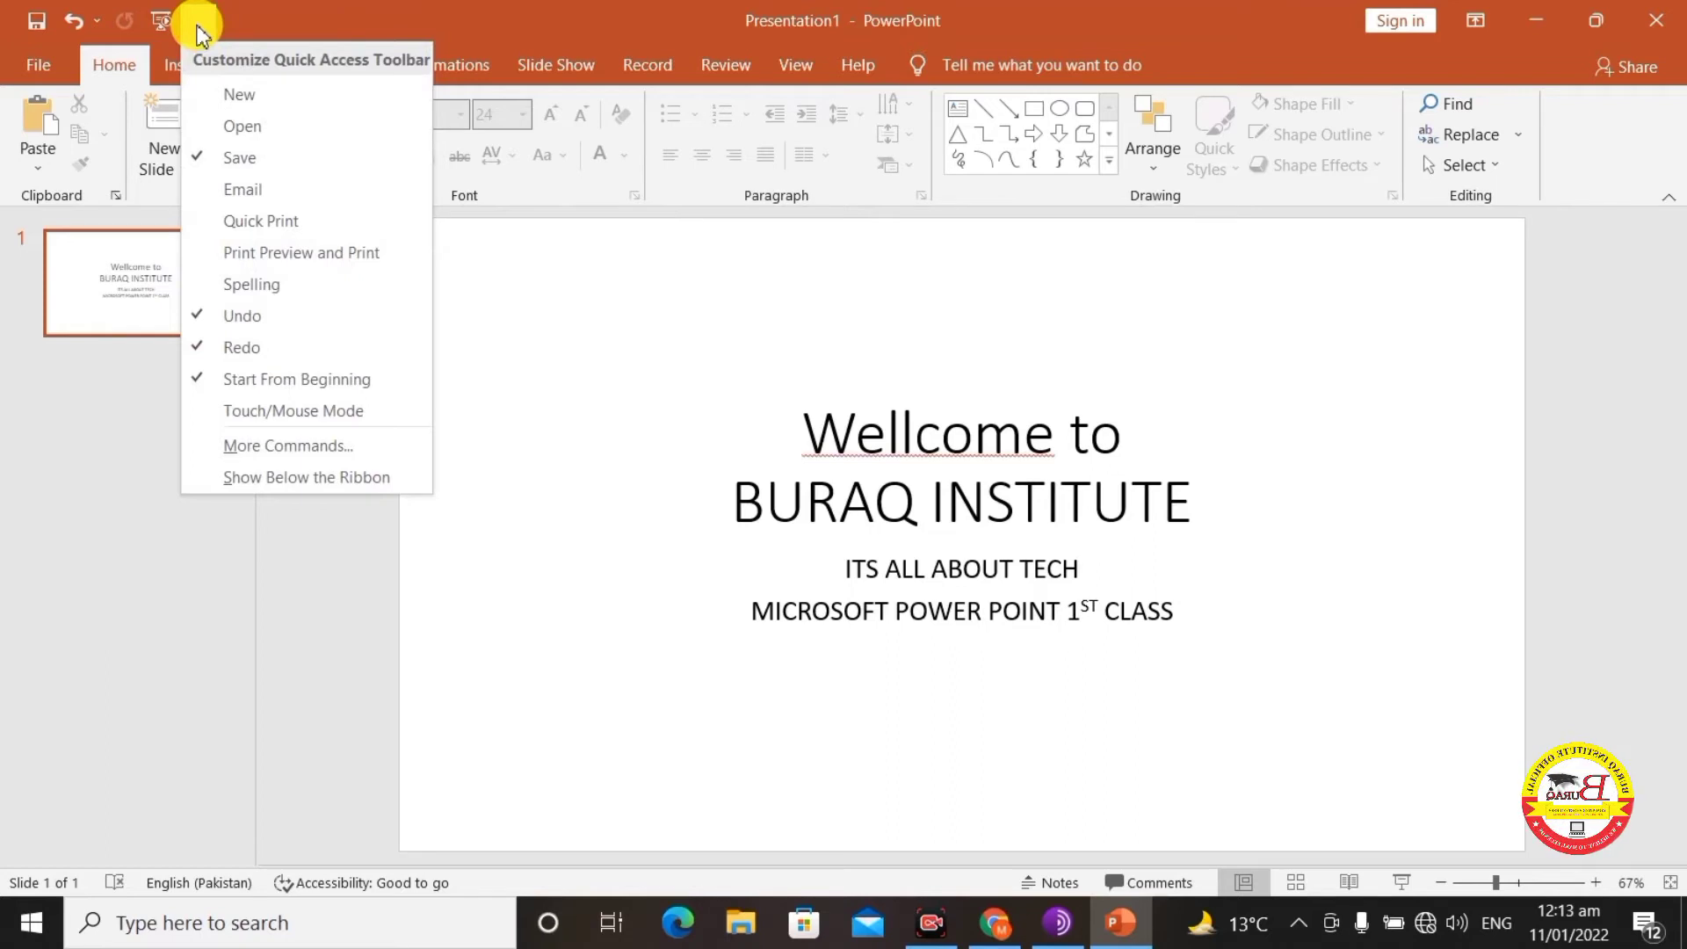
click(258, 26)
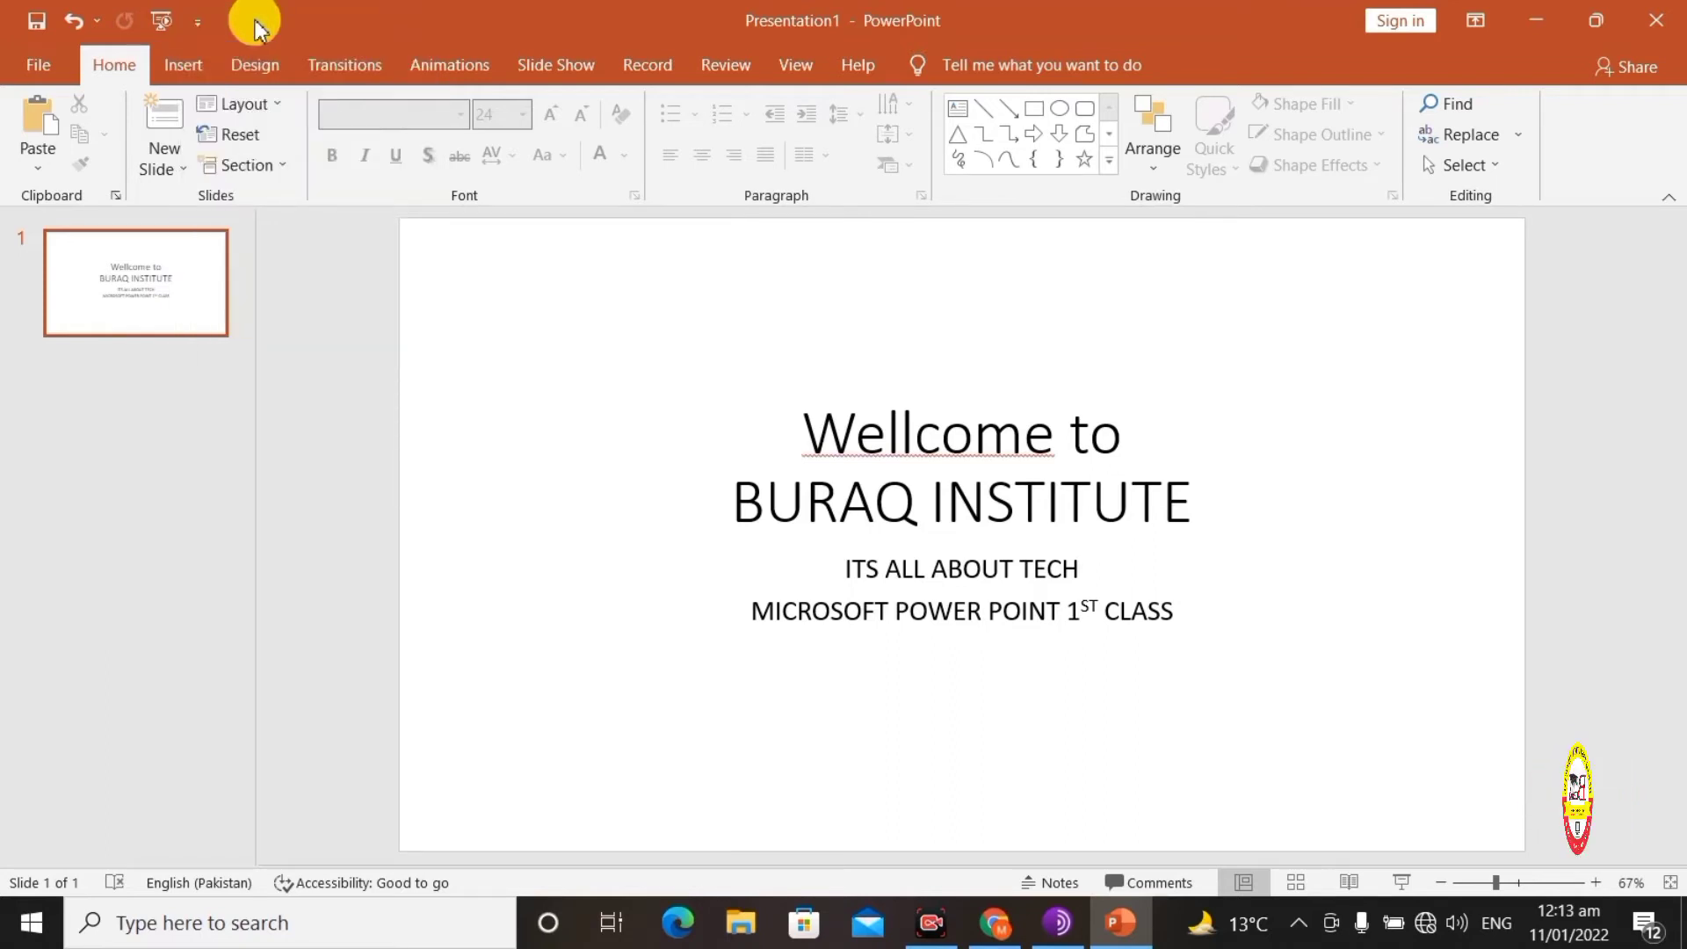
click(198, 22)
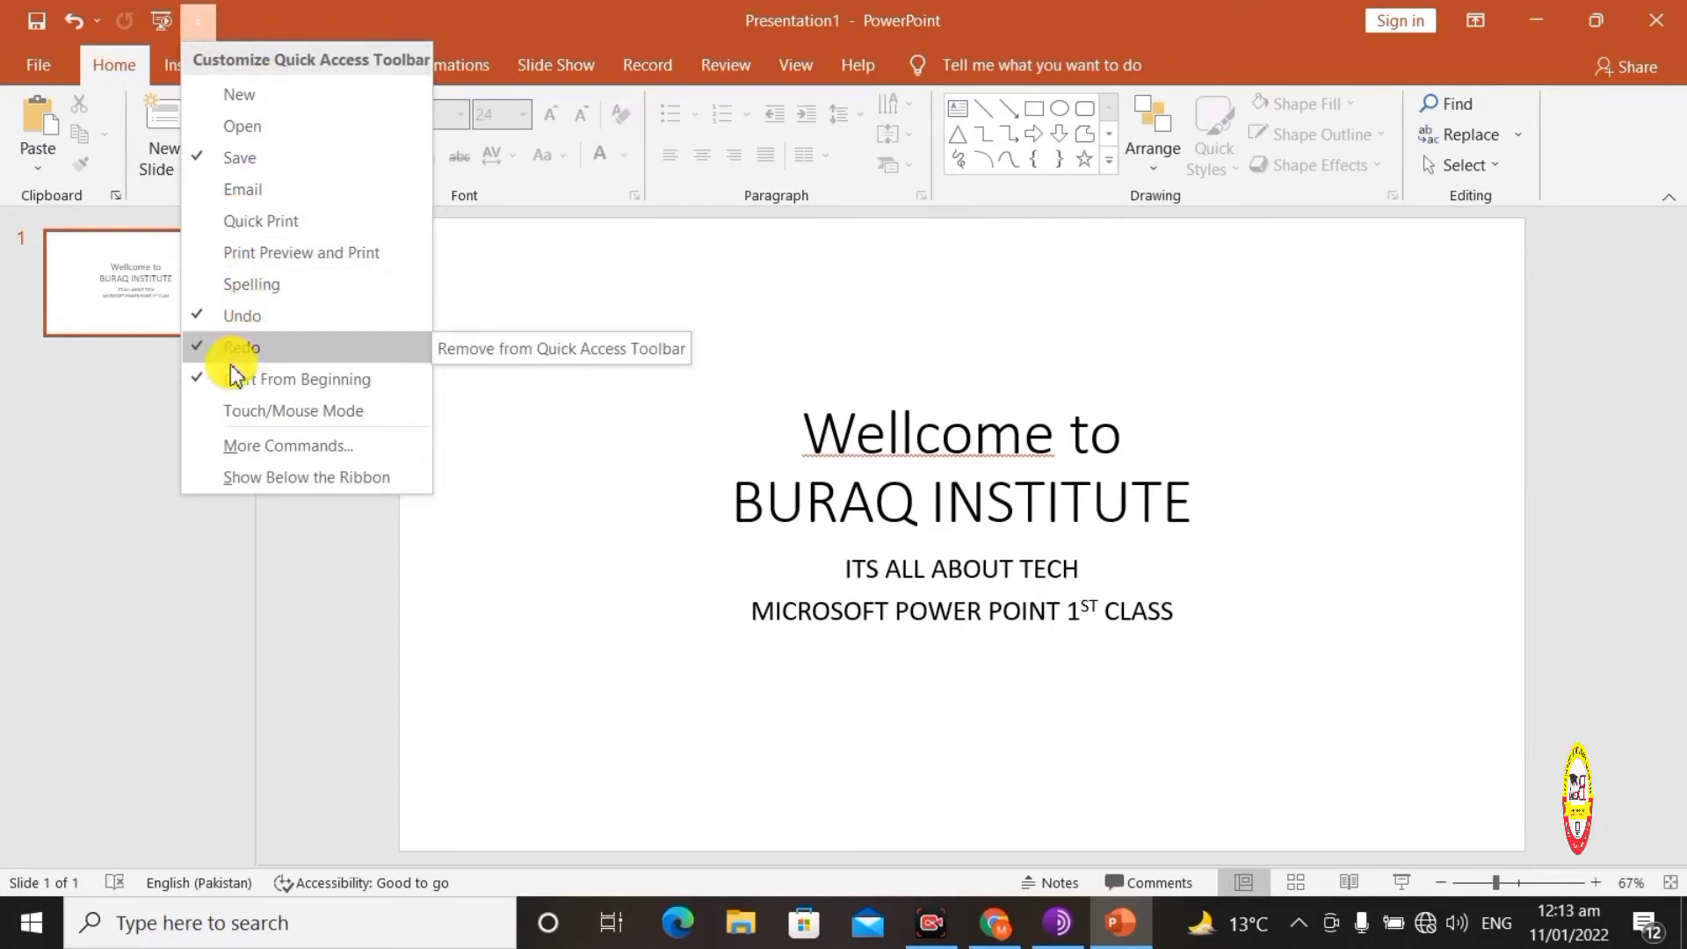
click(198, 21)
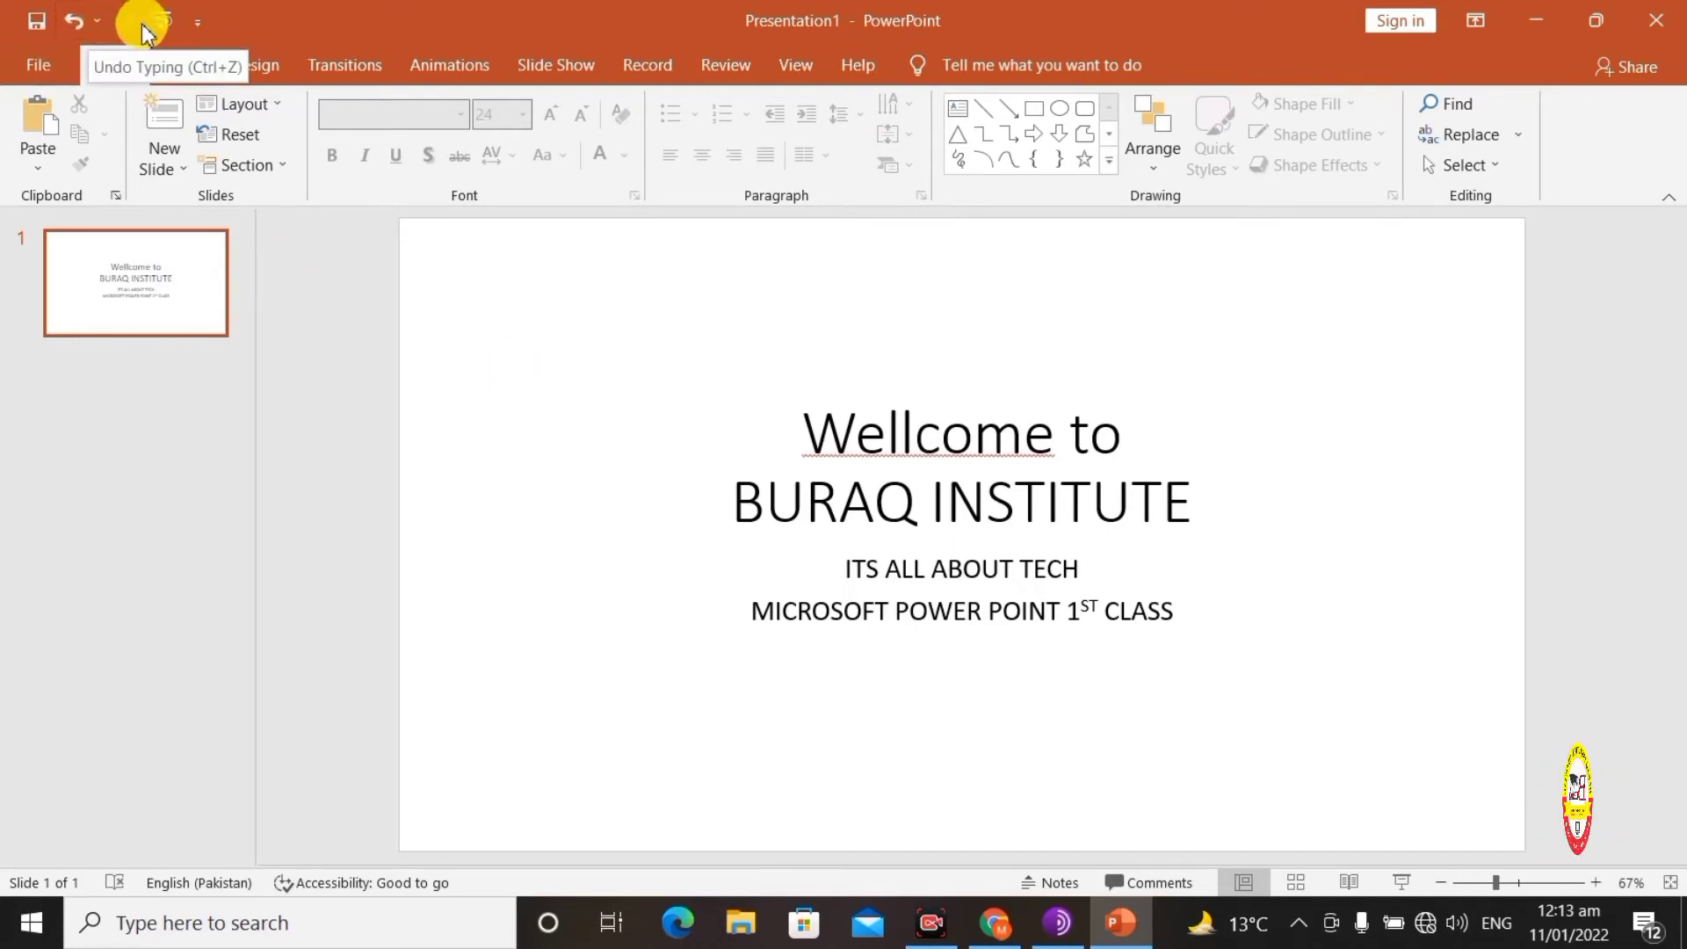
click(199, 23)
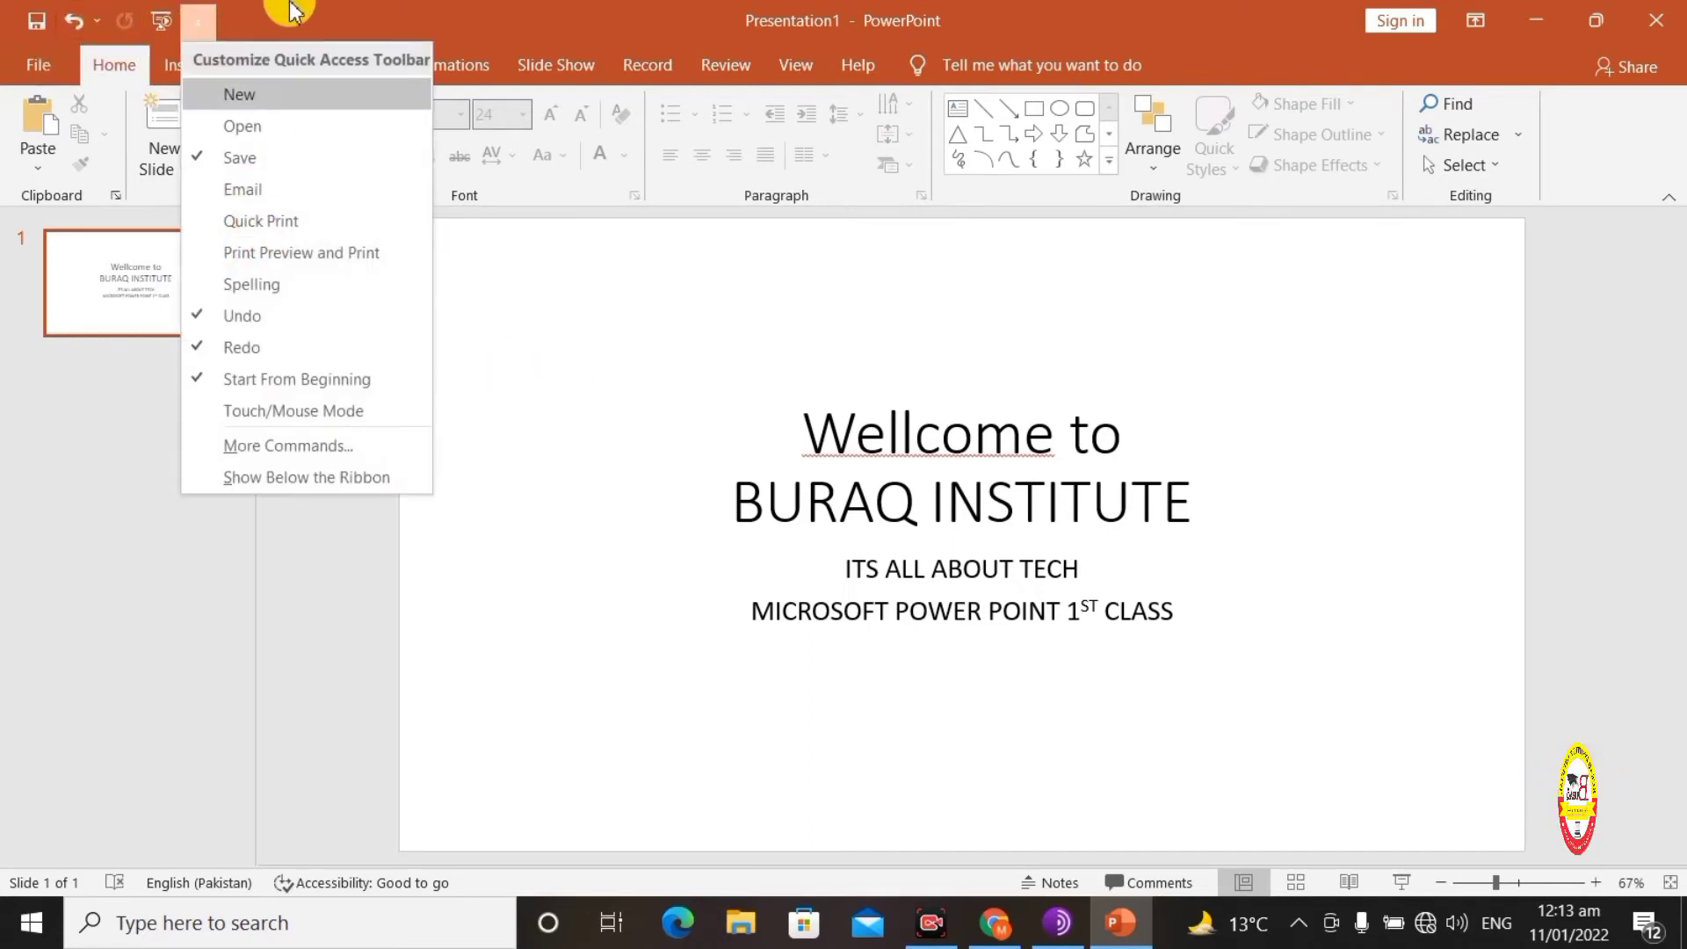
click(251, 11)
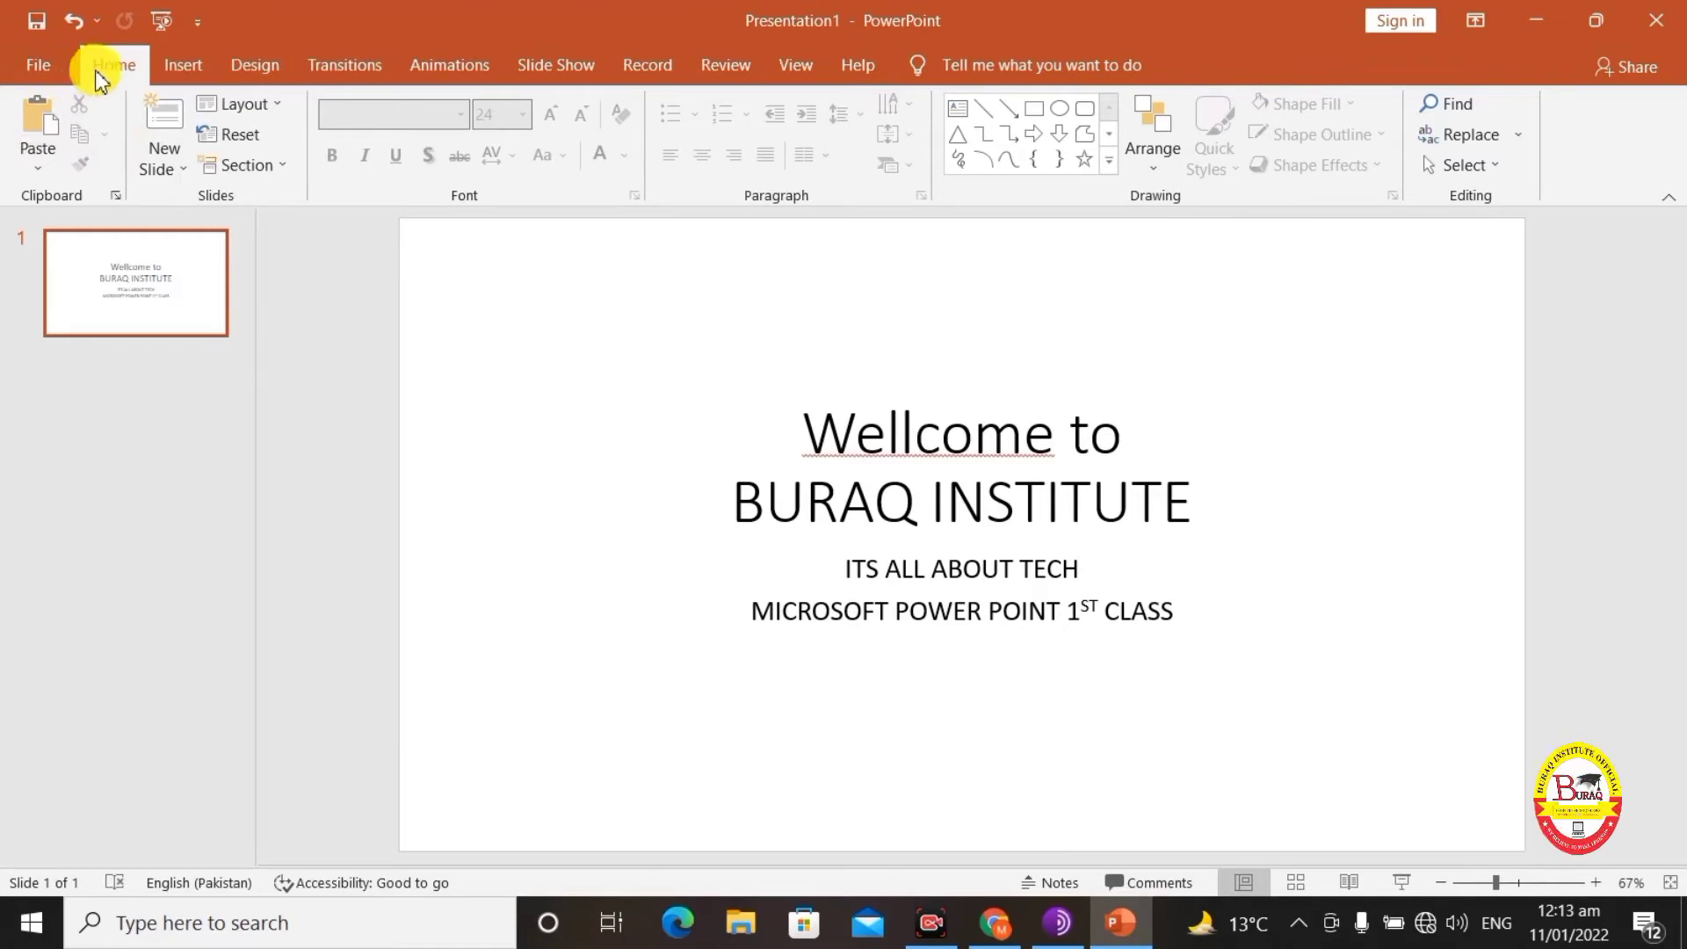
click(36, 70)
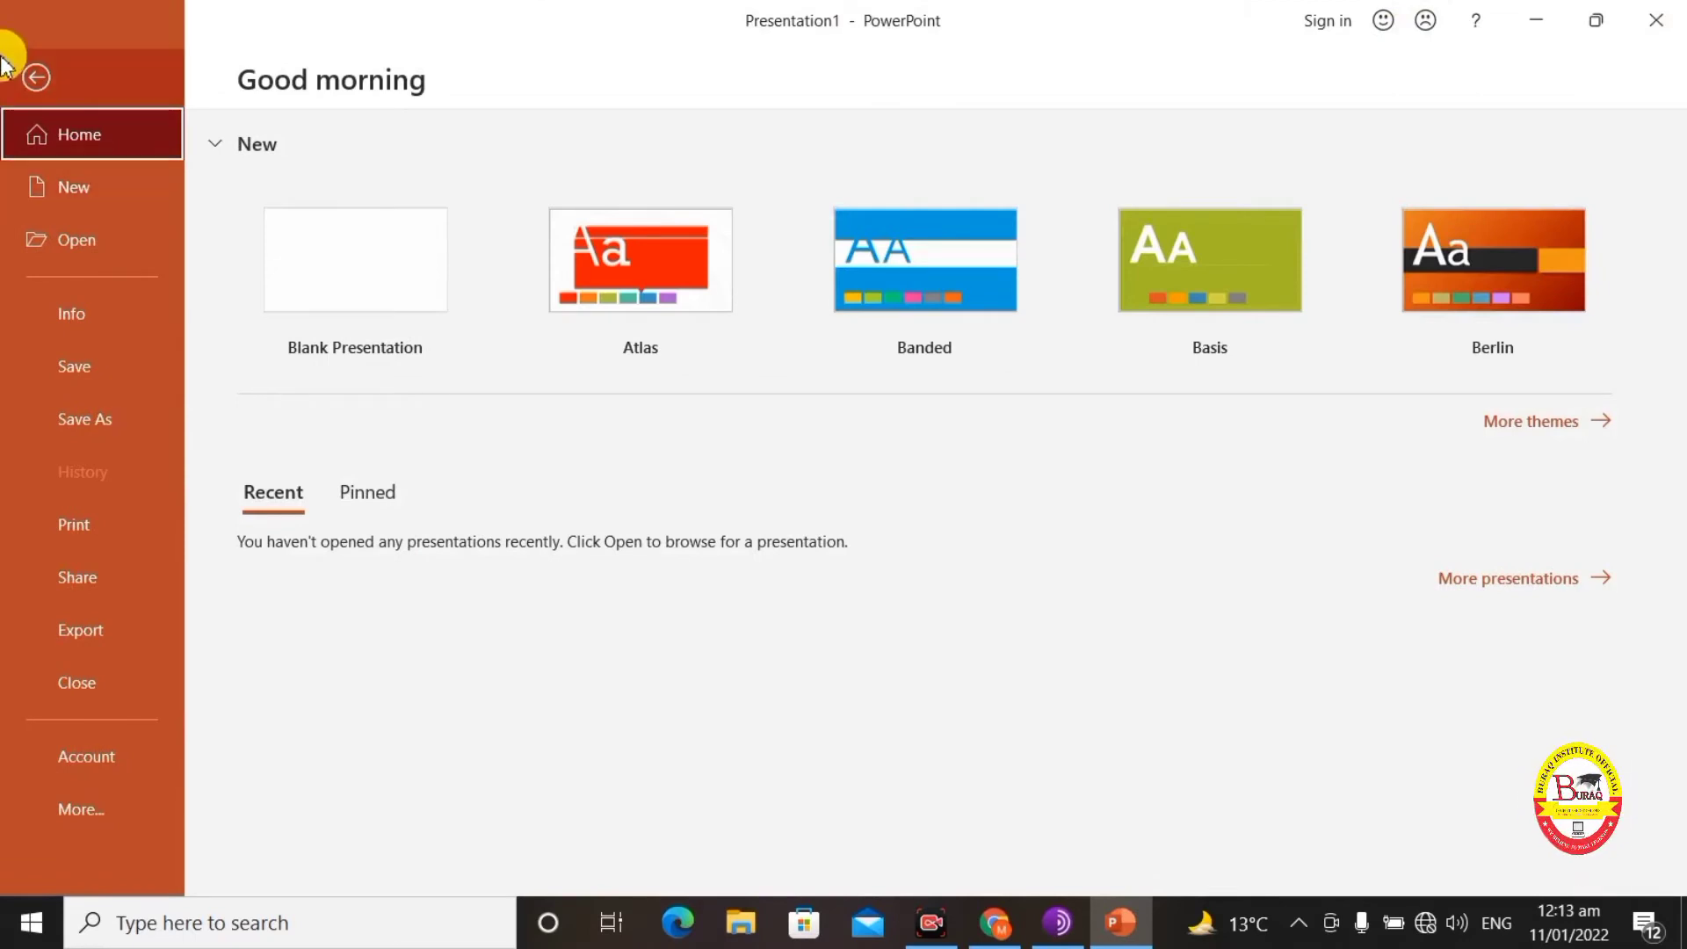
click(36, 77)
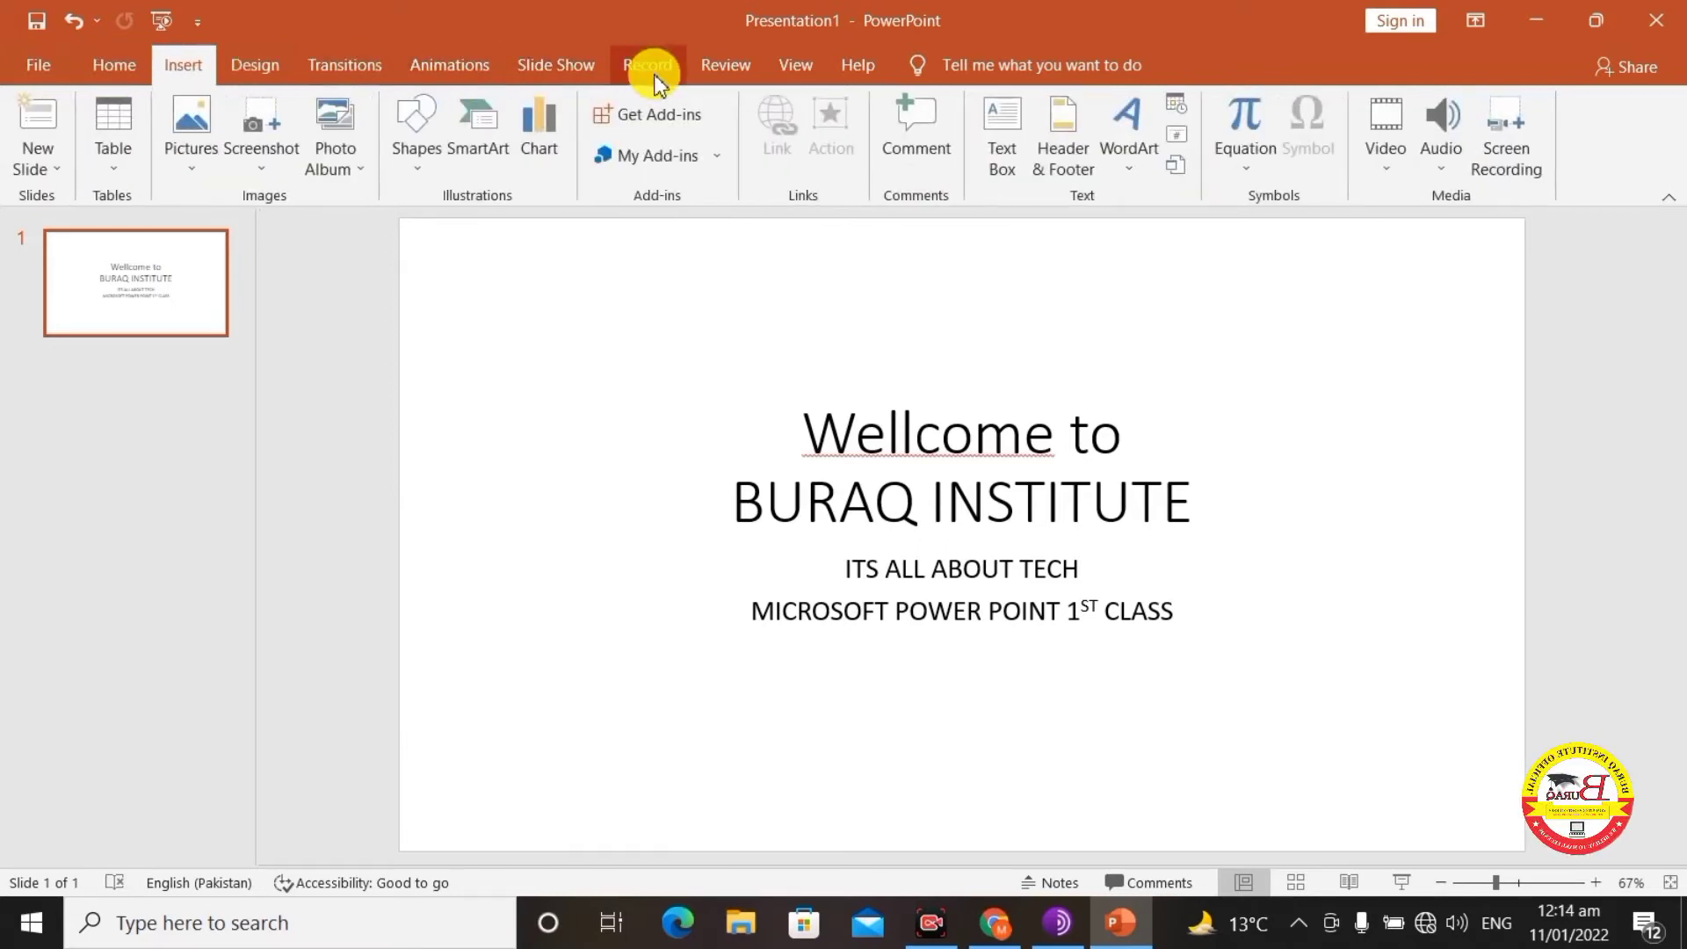
Switch from Home to Insert and back to Home, then put the cursor in the title
click(120, 66)
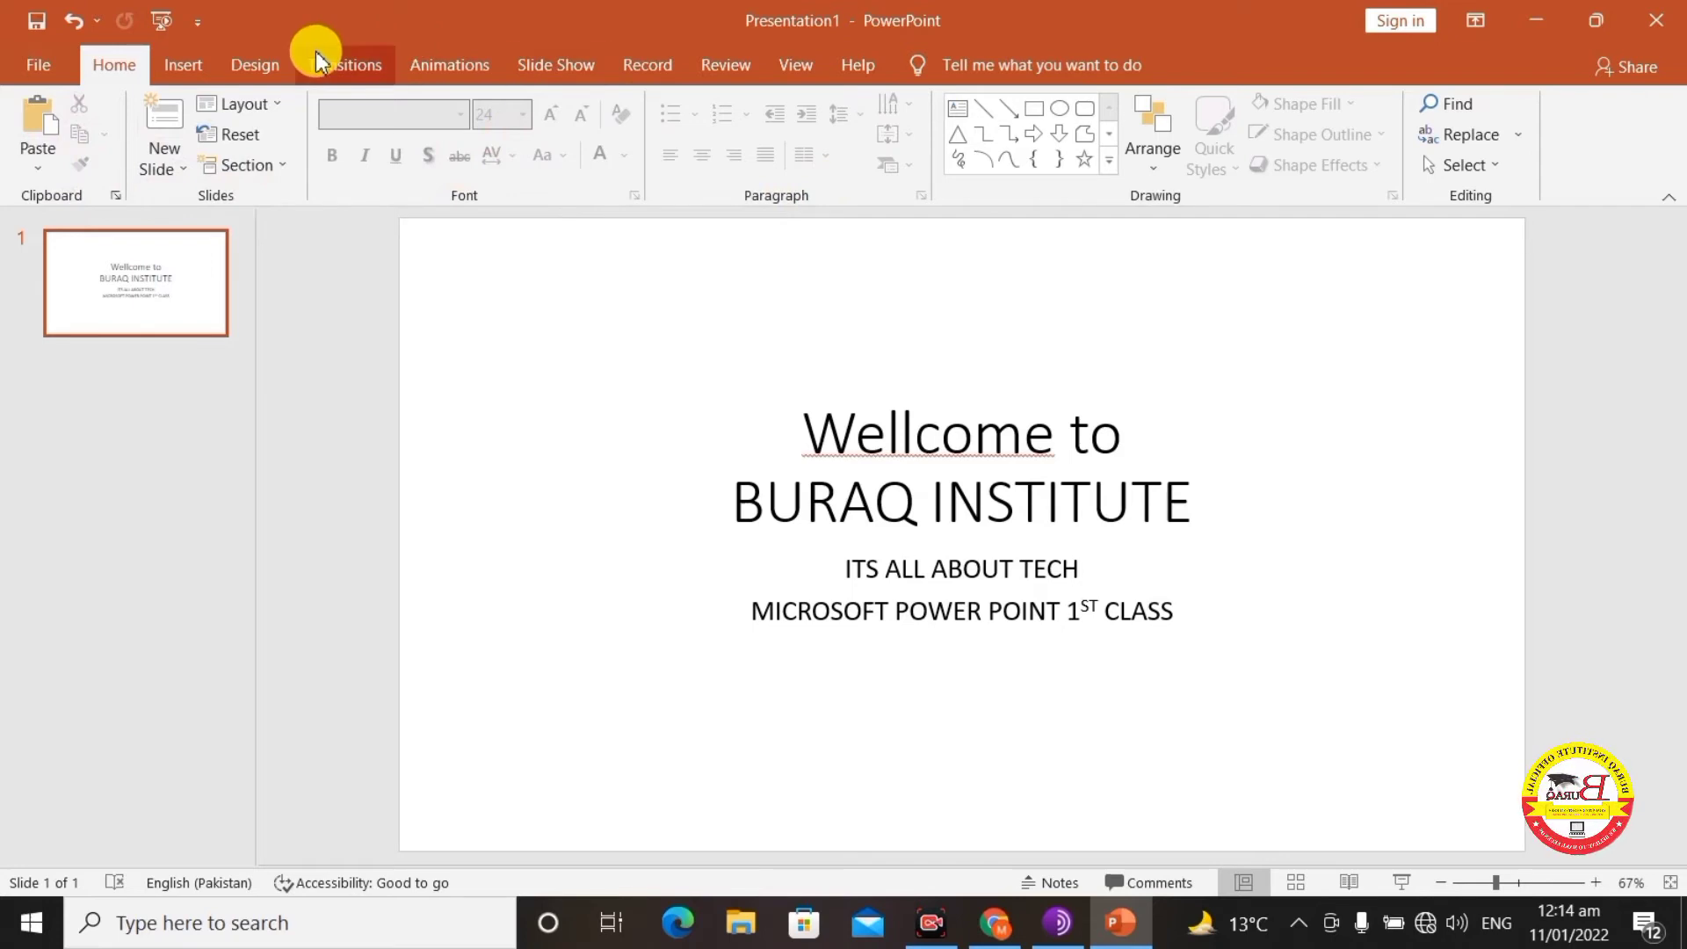
click(189, 62)
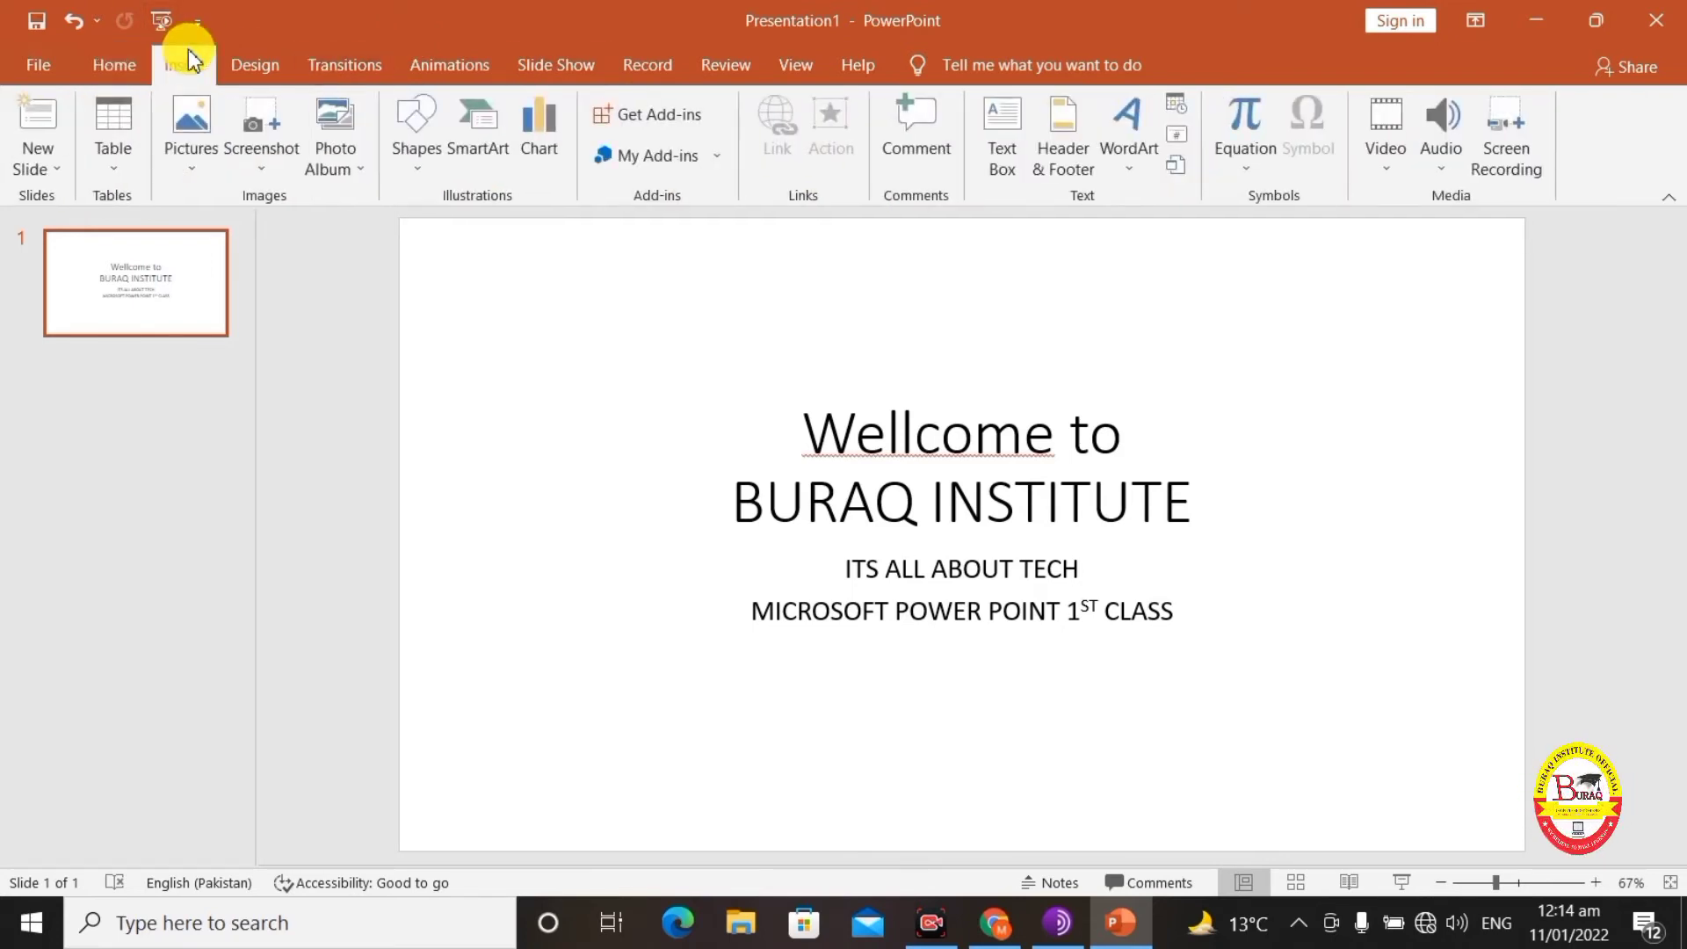
click(114, 66)
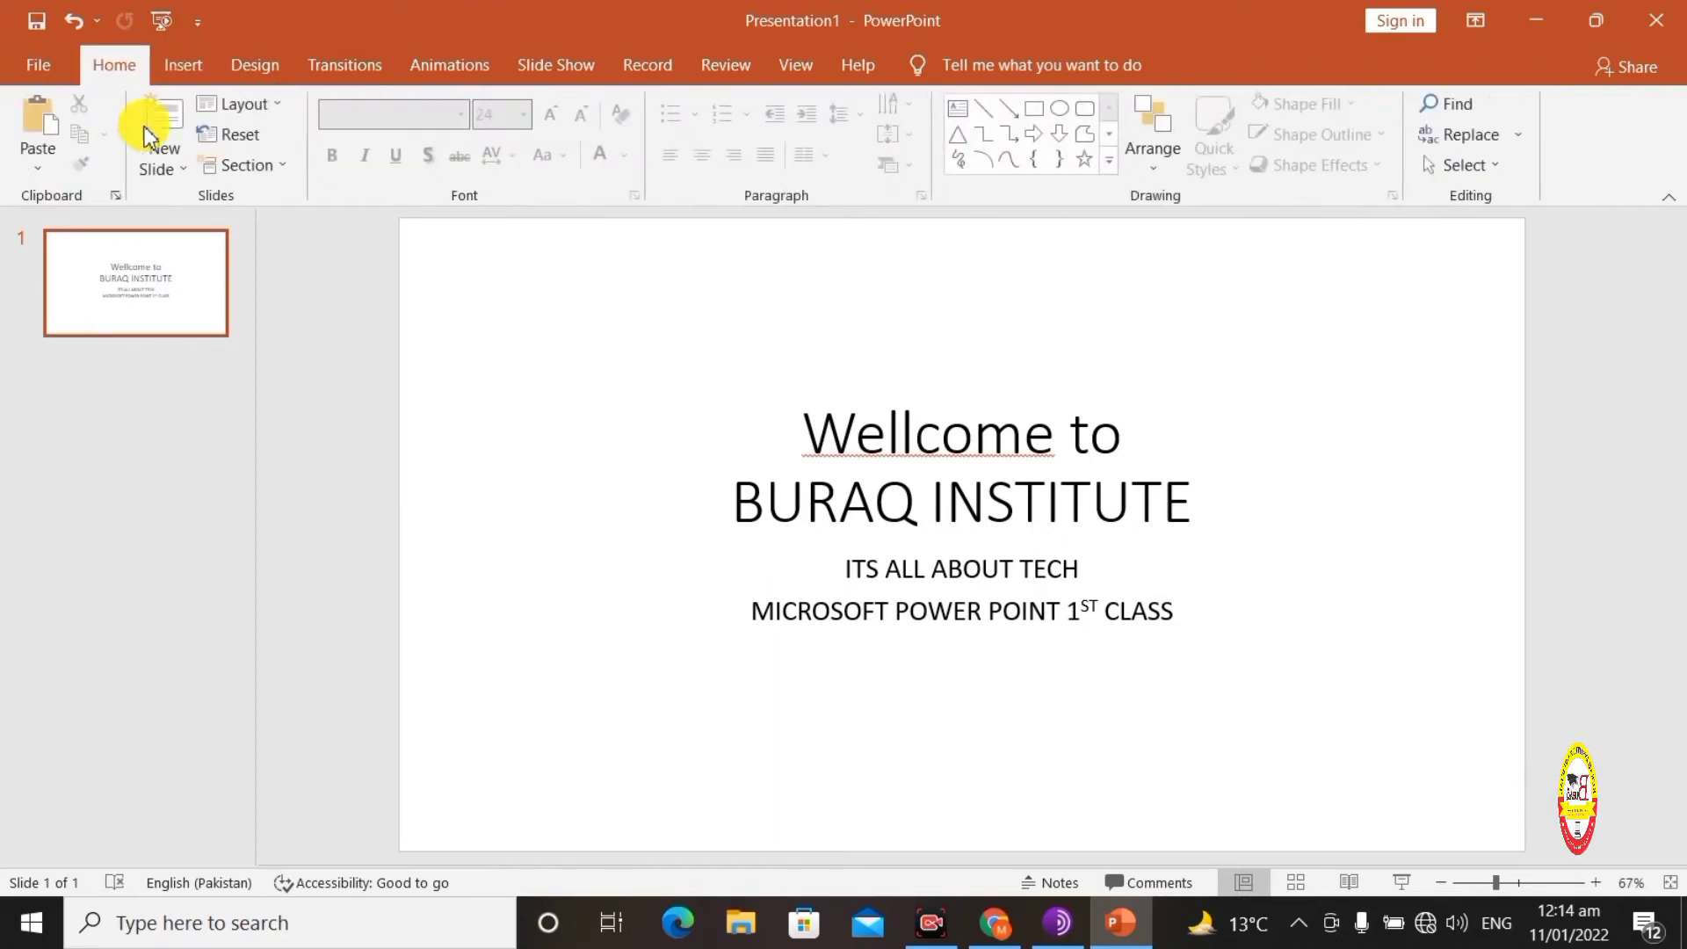
click(974, 432)
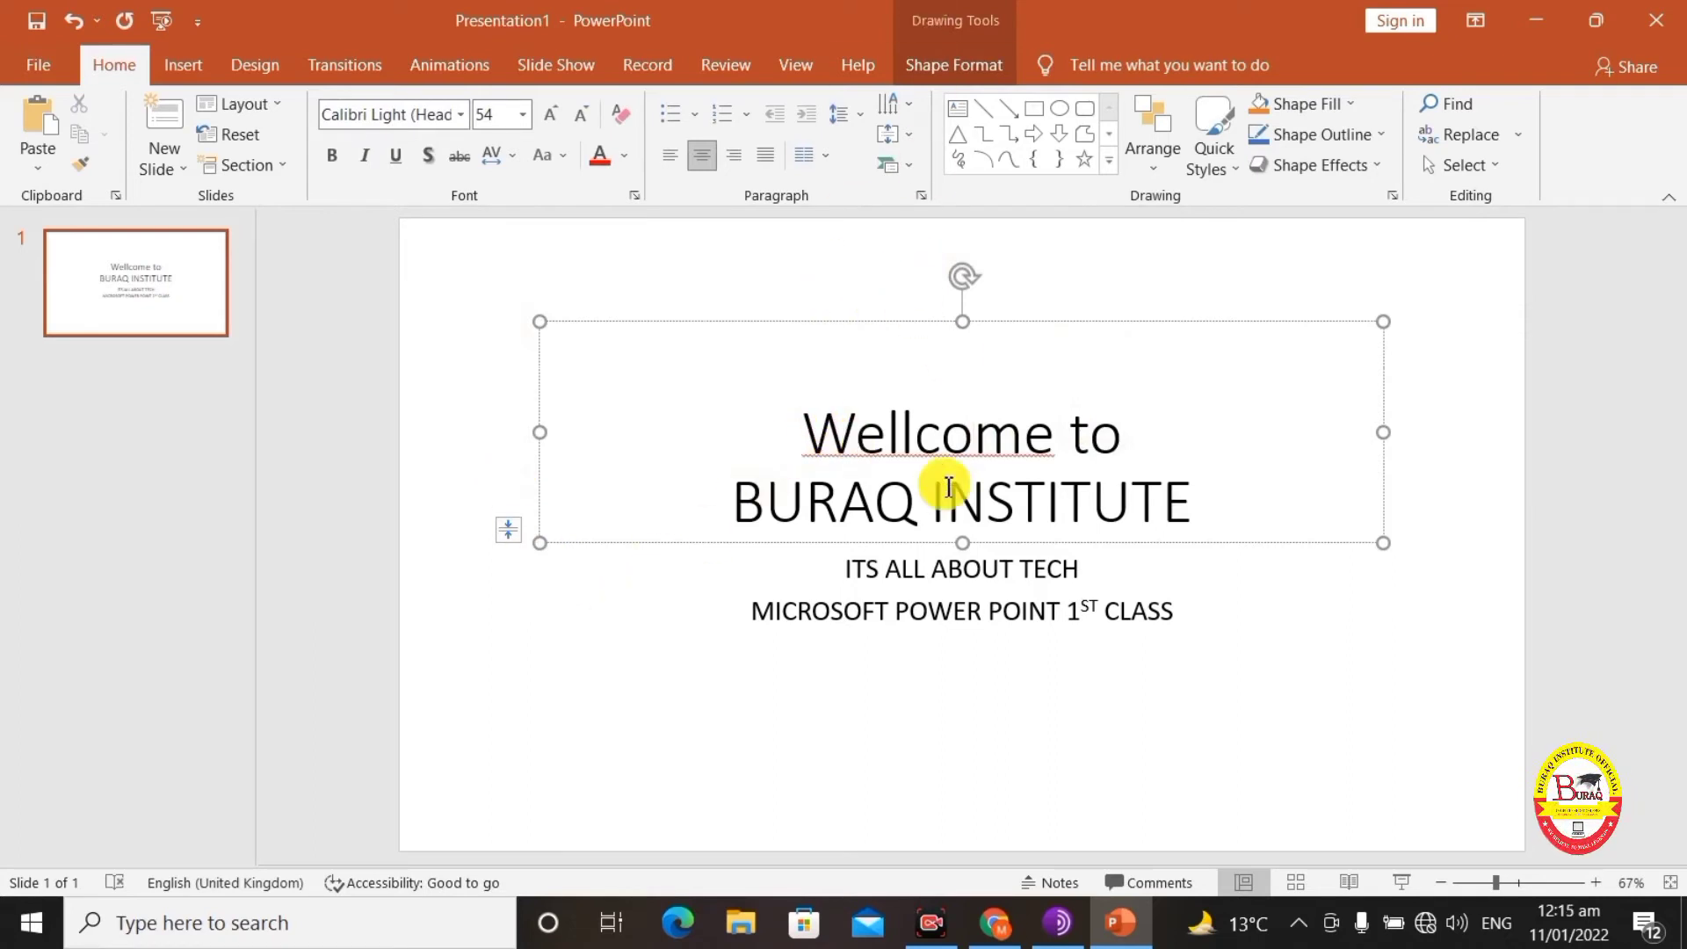
Put the cursor after 'Wellcome' in the title, then in the subtitle's word POINT
click(1030, 429)
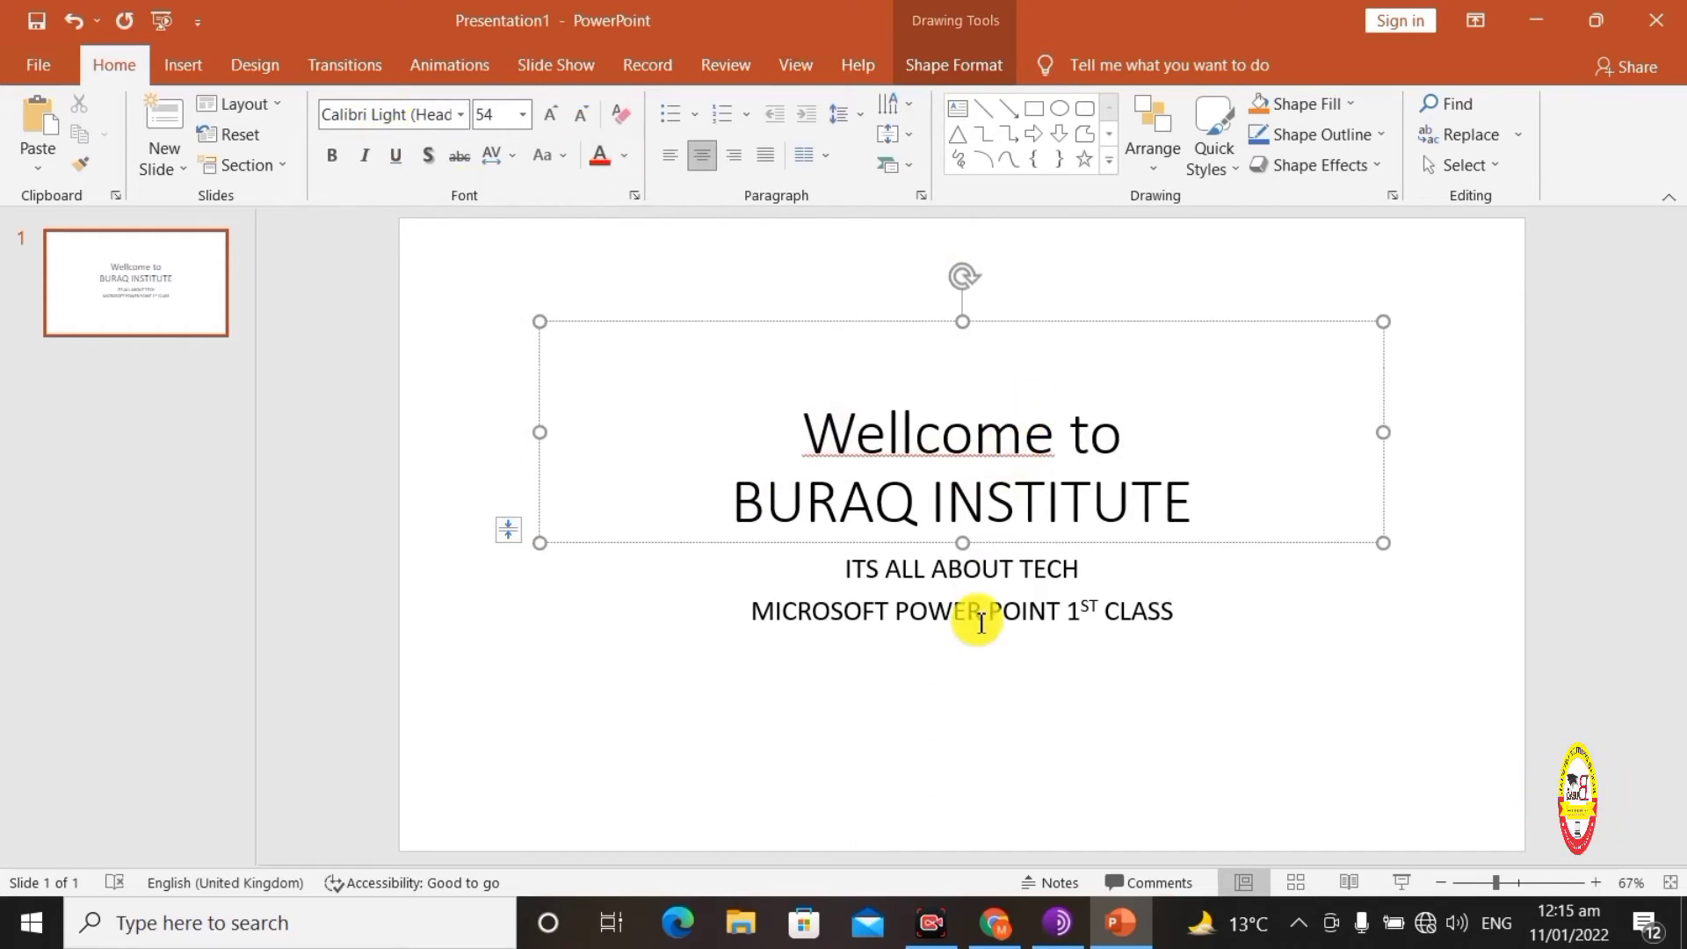
click(1009, 611)
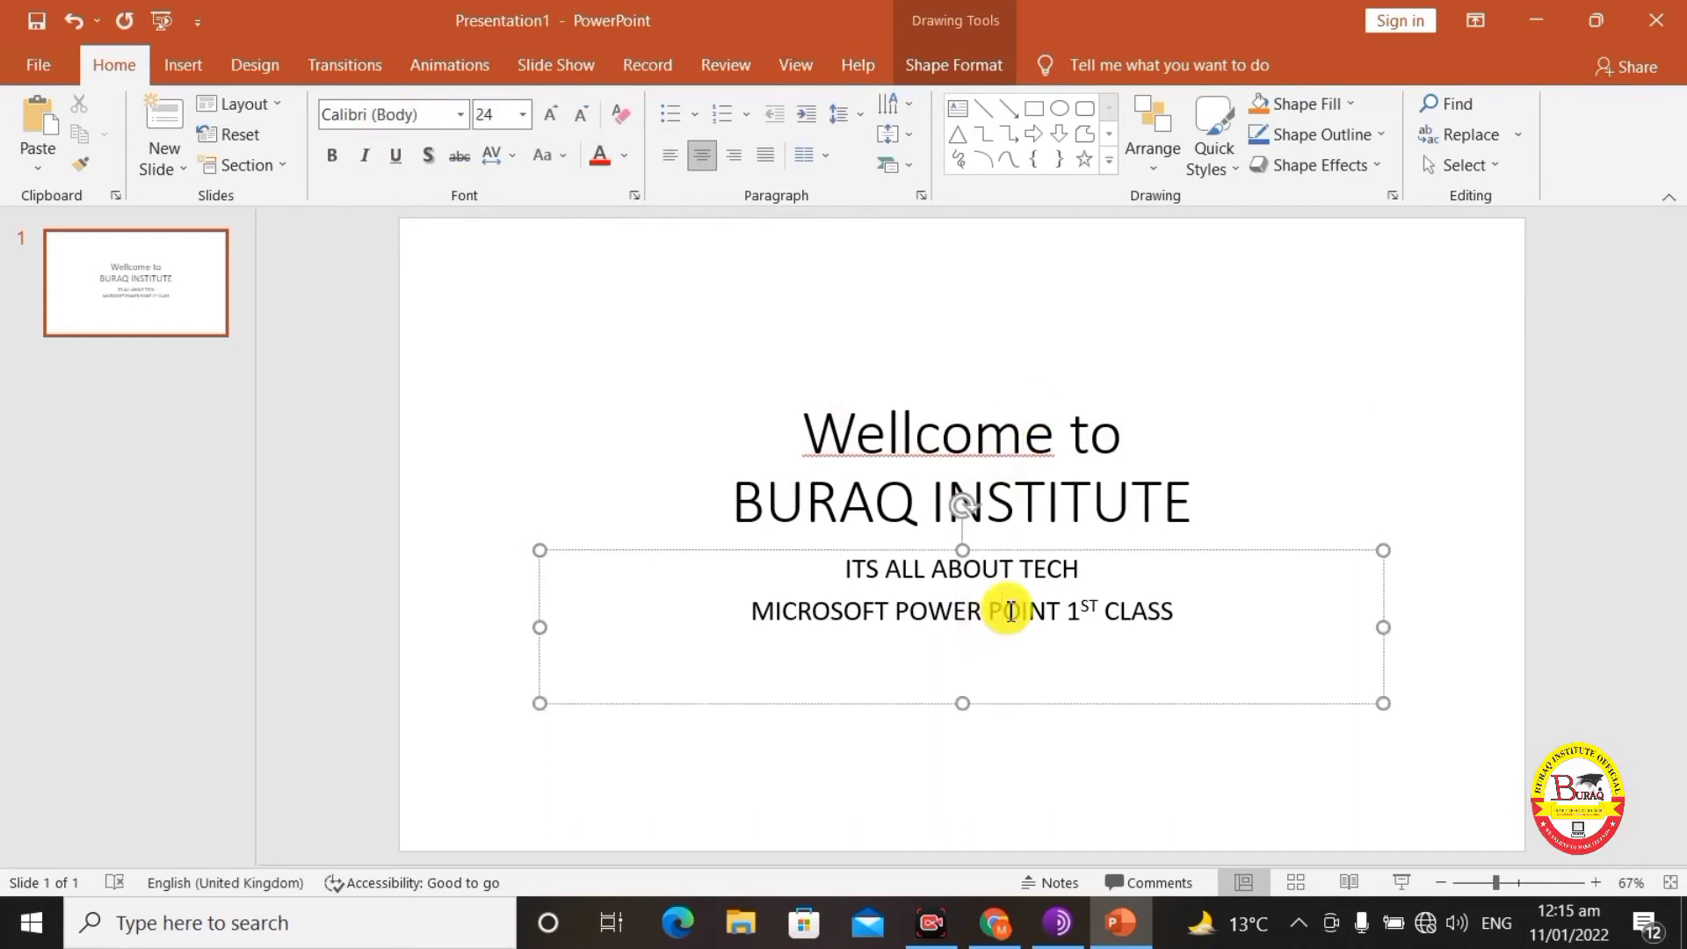